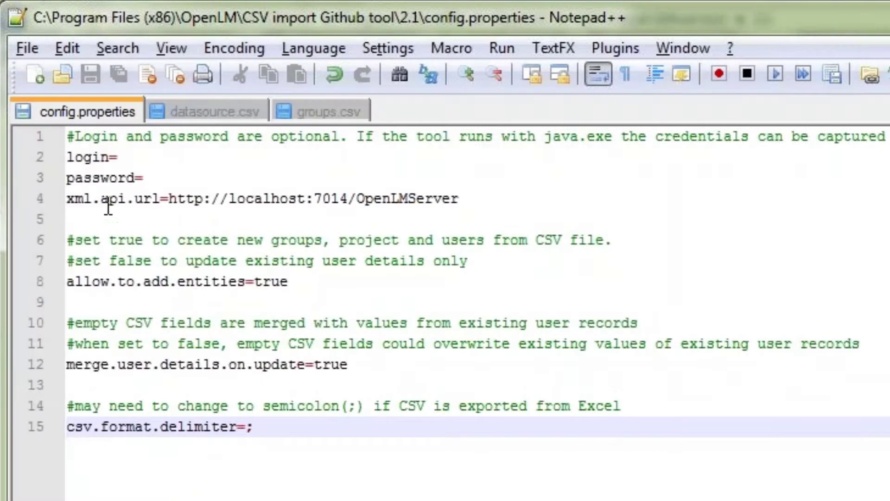
Switch to the datasource.csv file to show the user data
{"action": "left_click", "coordinate": [213, 112]}
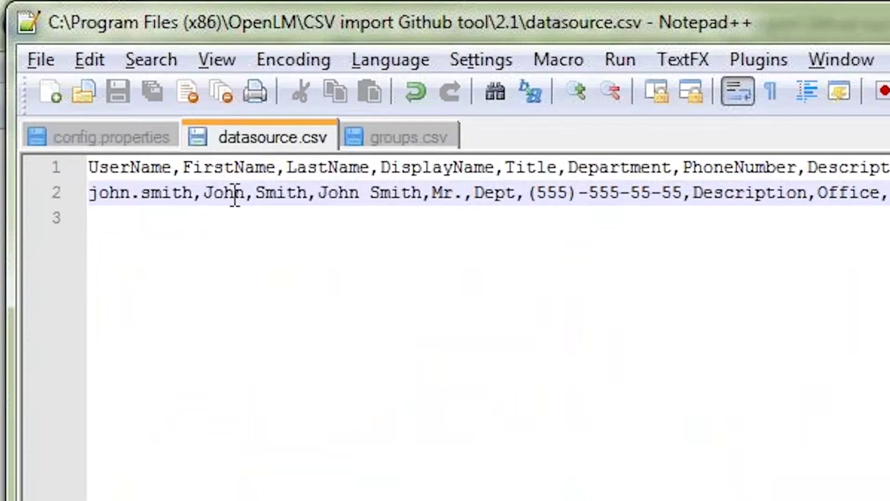
Highlight the comma after John that delimits the user fields
{"action": "left_click_drag", "start_coordinate": [246, 193], "coordinate": [255, 194]}
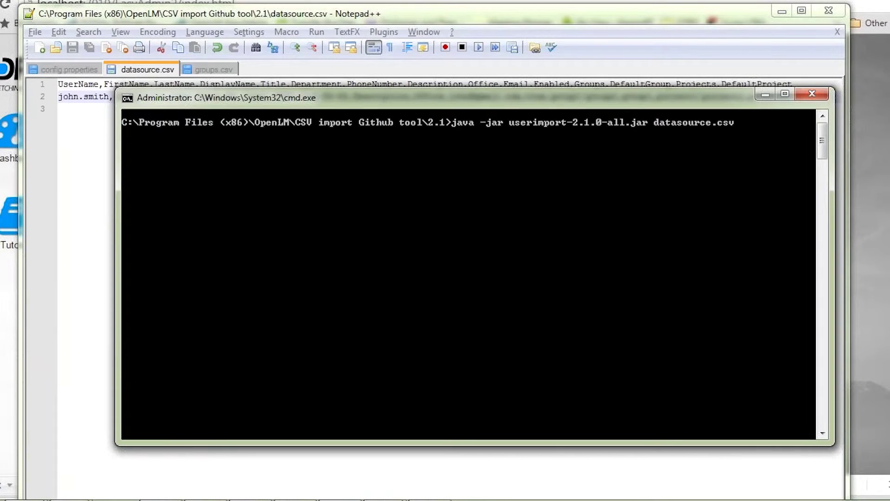
Run java -jar userimport-2.1.0-all.jar on datasource.csv
{"action": "key", "text": "Return"}
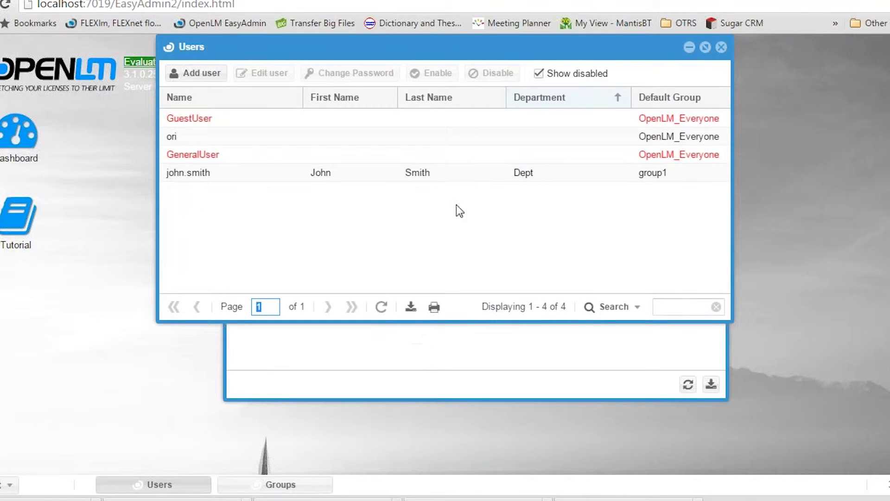
Check john.smith's groups, then confirm he is a member of group1 under Top group > 1st level 1 group
{"action": "left_click", "coordinate": [410, 172]}
{"action": "left_click", "coordinate": [271, 76]}
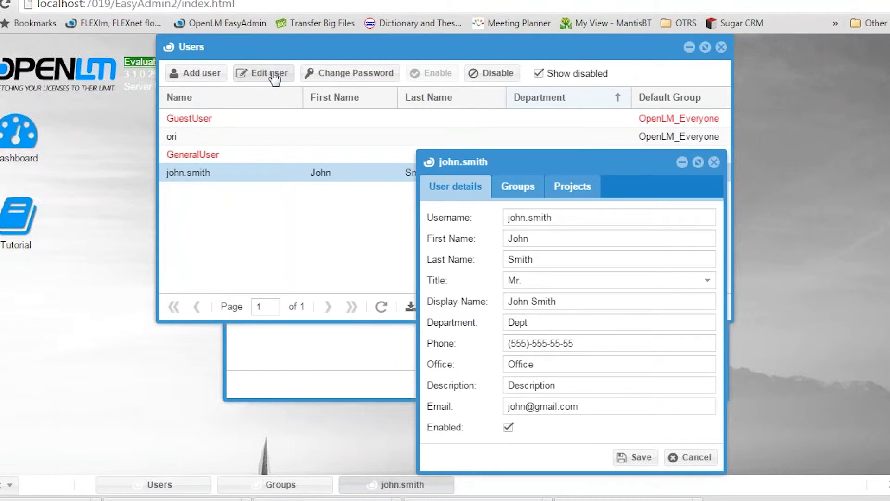
{"action": "left_click", "coordinate": [518, 187]}
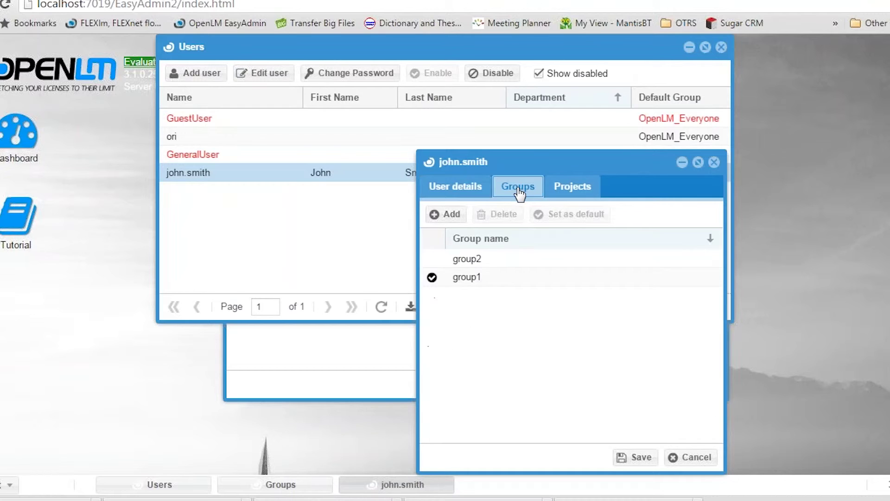
{"action": "double_click", "coordinate": [480, 278]}
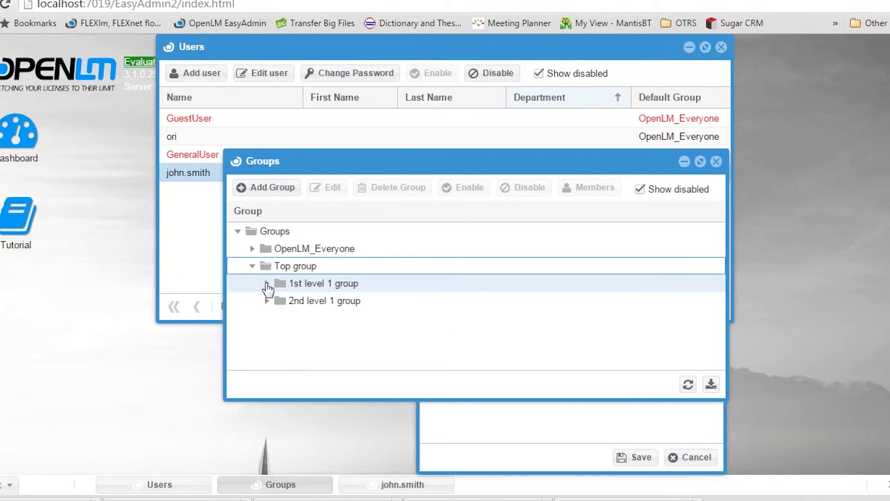
{"action": "left_click", "coordinate": [267, 284]}
{"action": "left_click", "coordinate": [282, 301]}
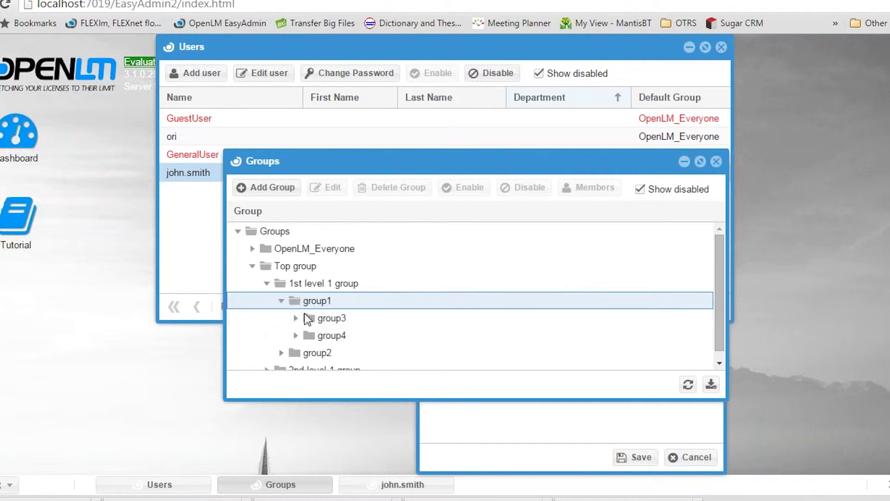
{"action": "left_click", "coordinate": [634, 164]}
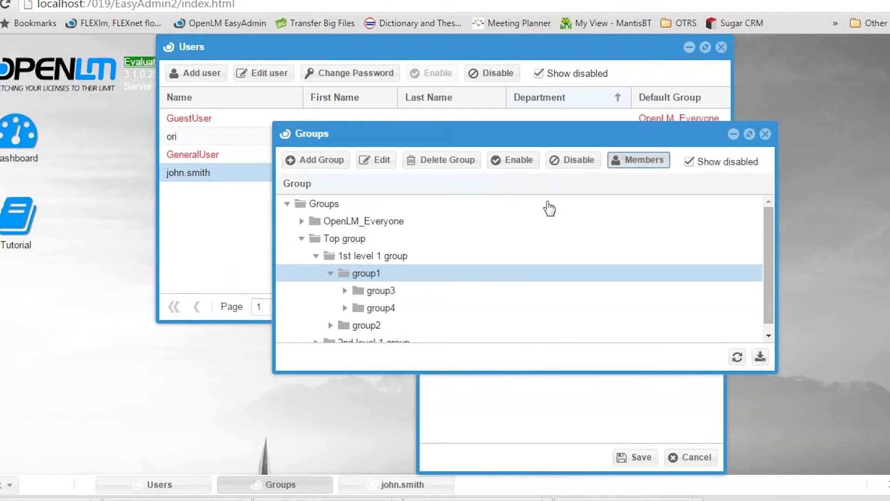